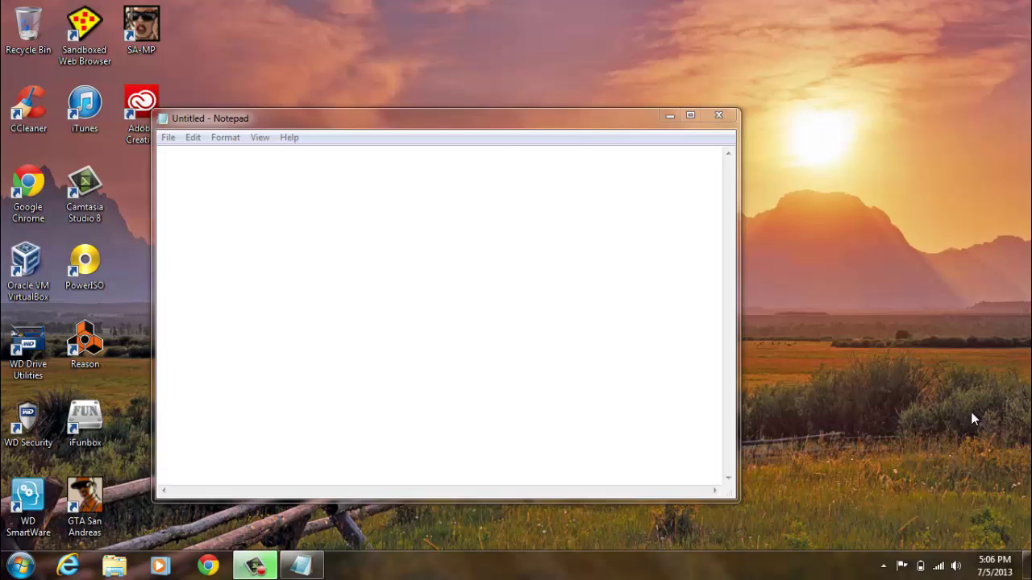
# Close the blank Notepad window, load facebook.com in Google Chrome to check access, and close the browser.
pyautogui.click(725, 119)
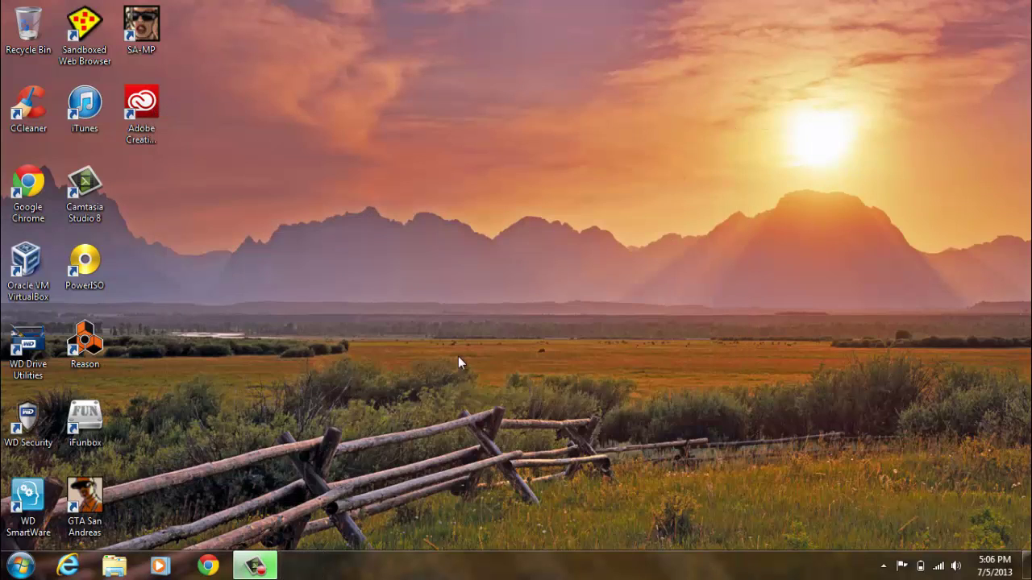
pyautogui.click(212, 556)
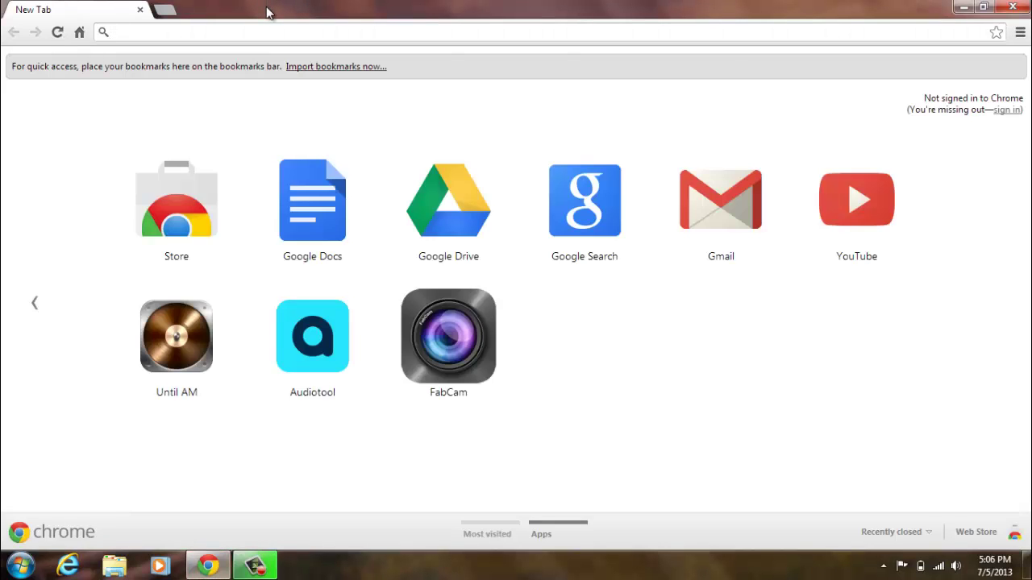
pyautogui.write('f')
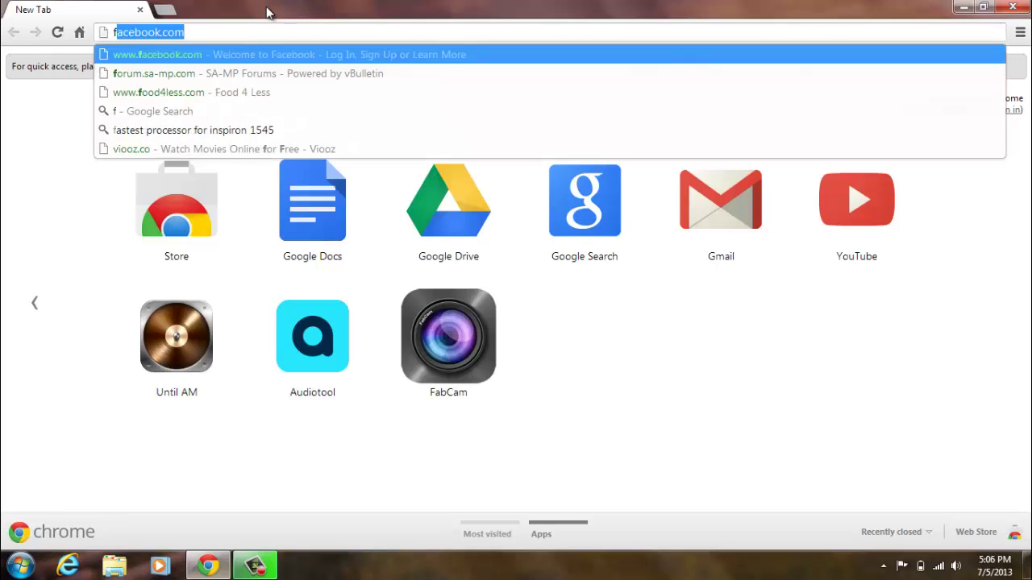
pyautogui.press('Return')
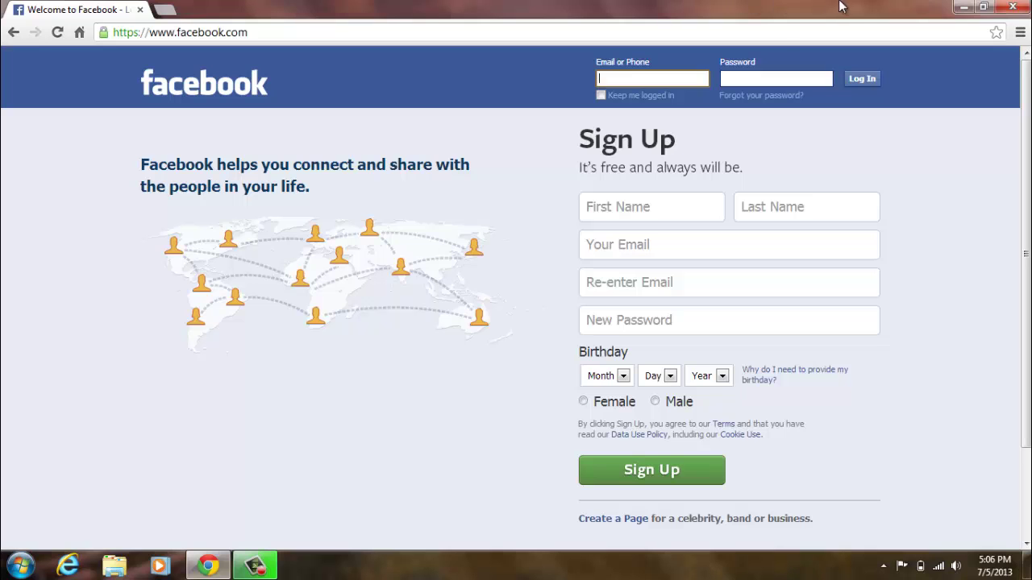
pyautogui.click(1014, 7)
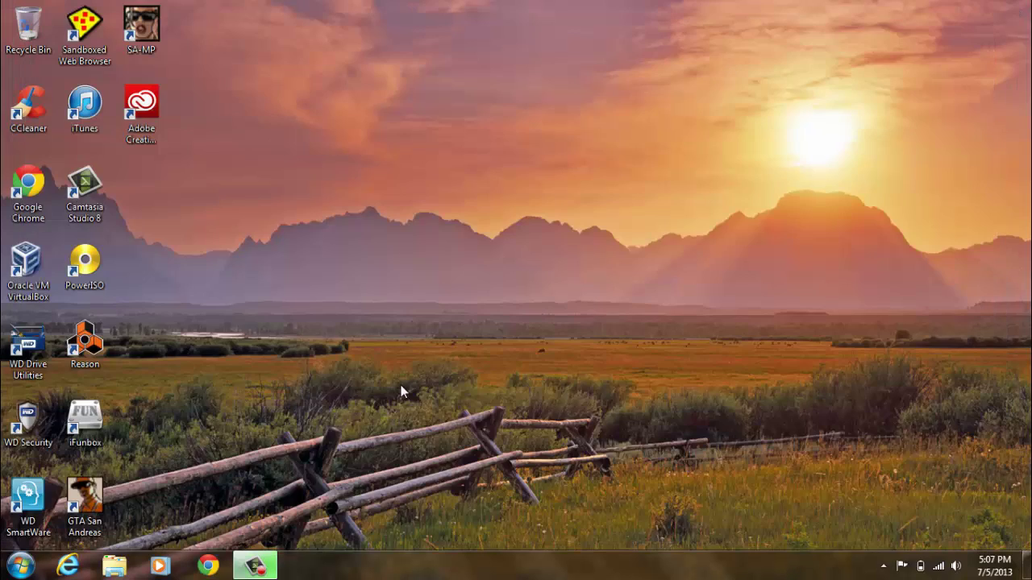
# Find Notepad by searching the installed programs for "note" and run it as administrator.
pyautogui.click(22, 564)
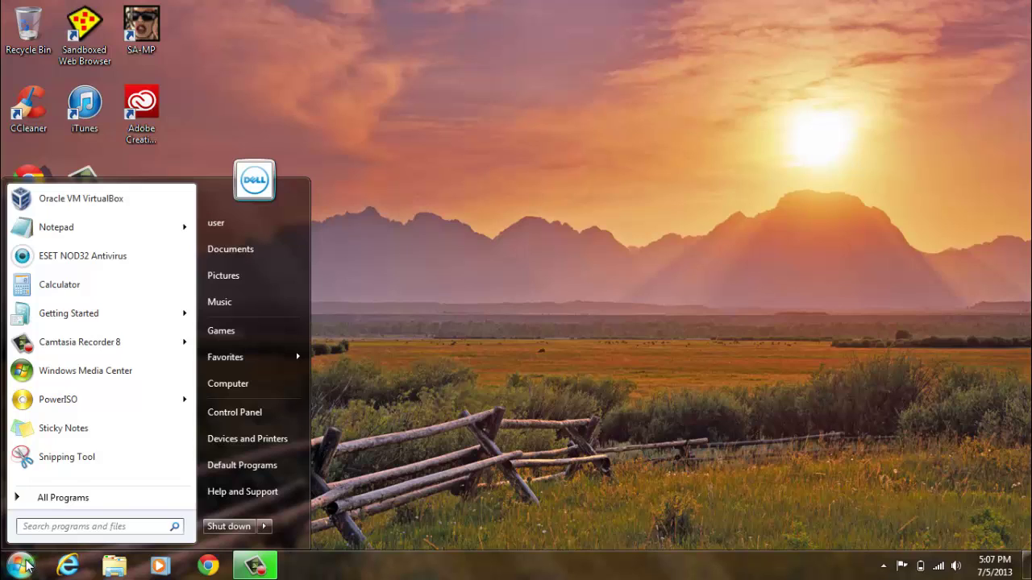
pyautogui.write('n')
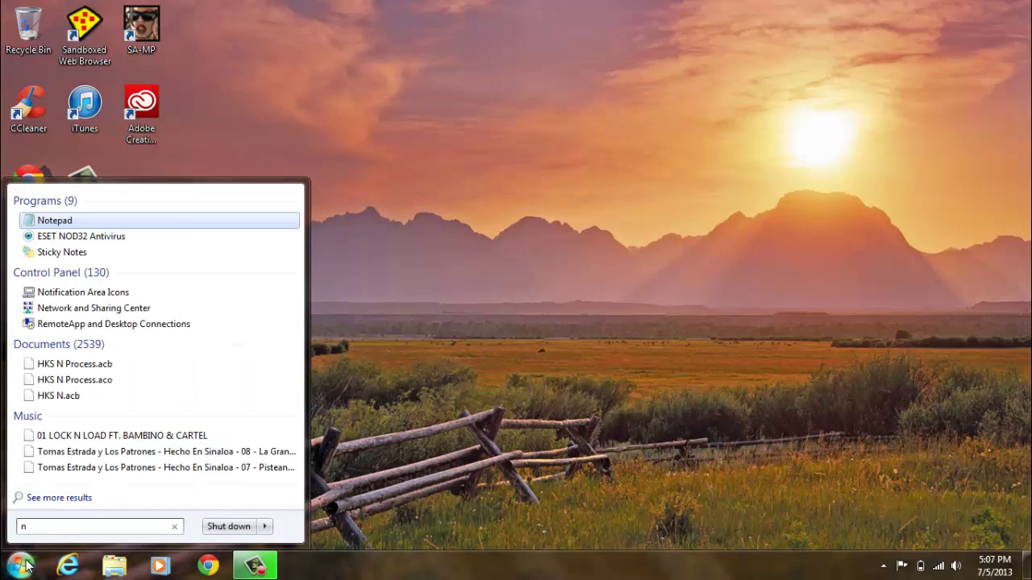
pyautogui.write('ote')
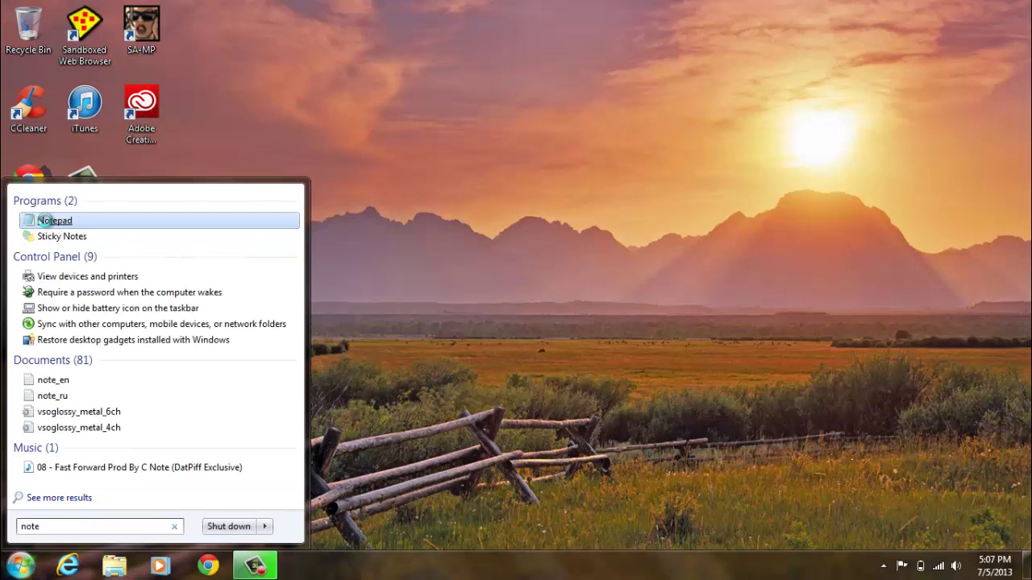
pyautogui.rightClick(47, 224)
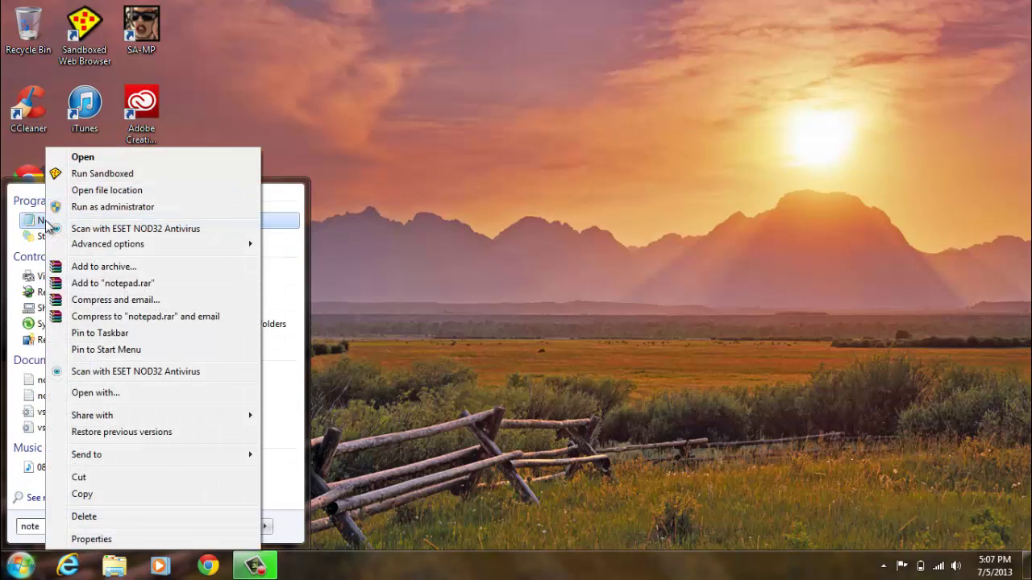
pyautogui.click(95, 207)
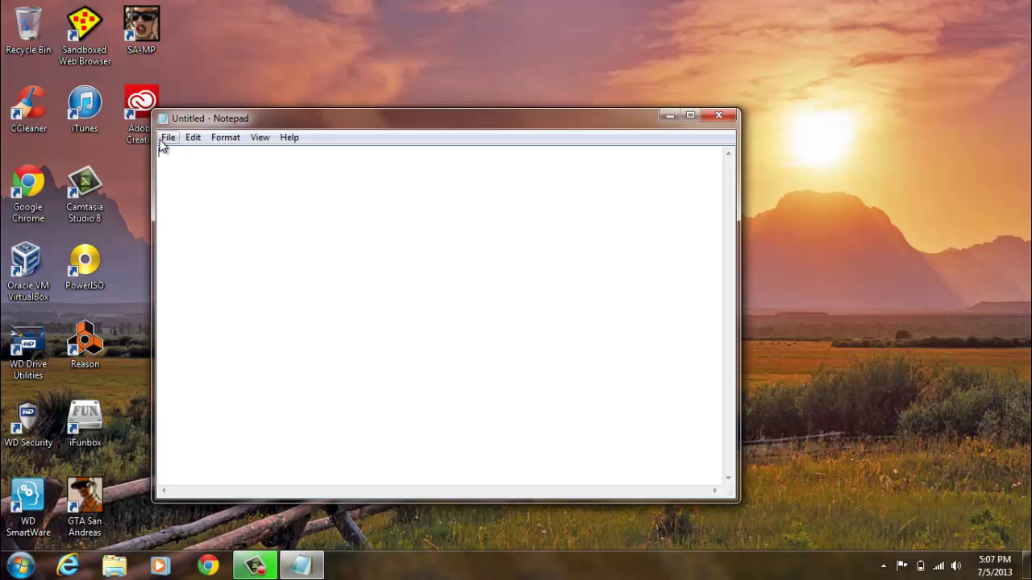
# Start opening a file in Notepad and browse to the folder C:\Windows\System32\drivers\etc.
pyautogui.click(171, 140)
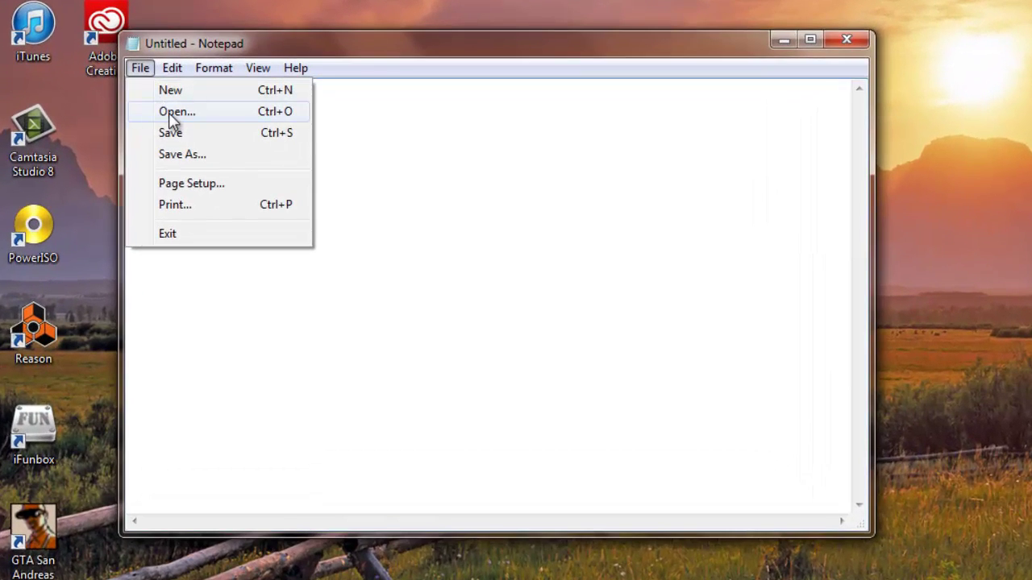
pyautogui.click(179, 141)
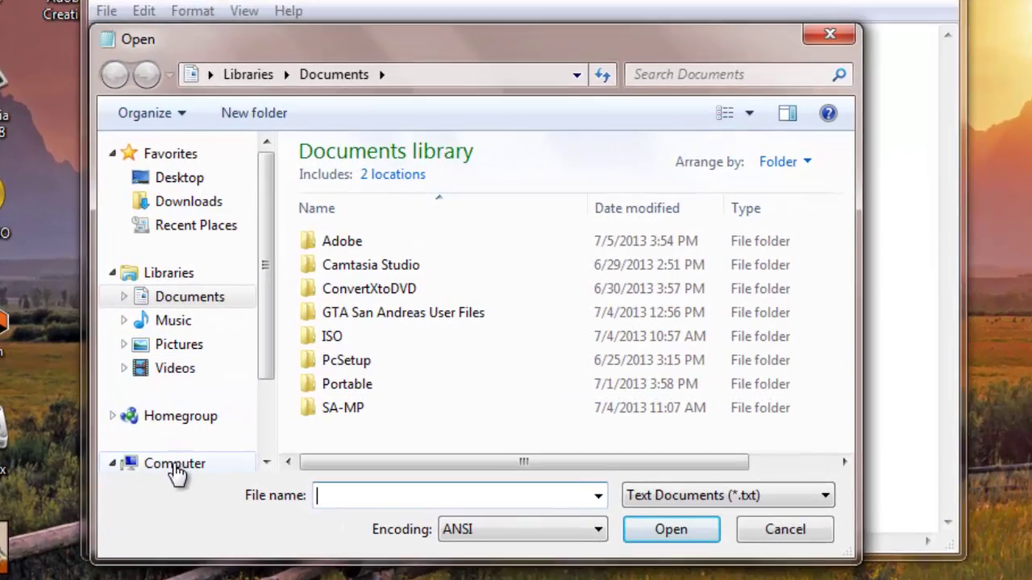
pyautogui.click(174, 466)
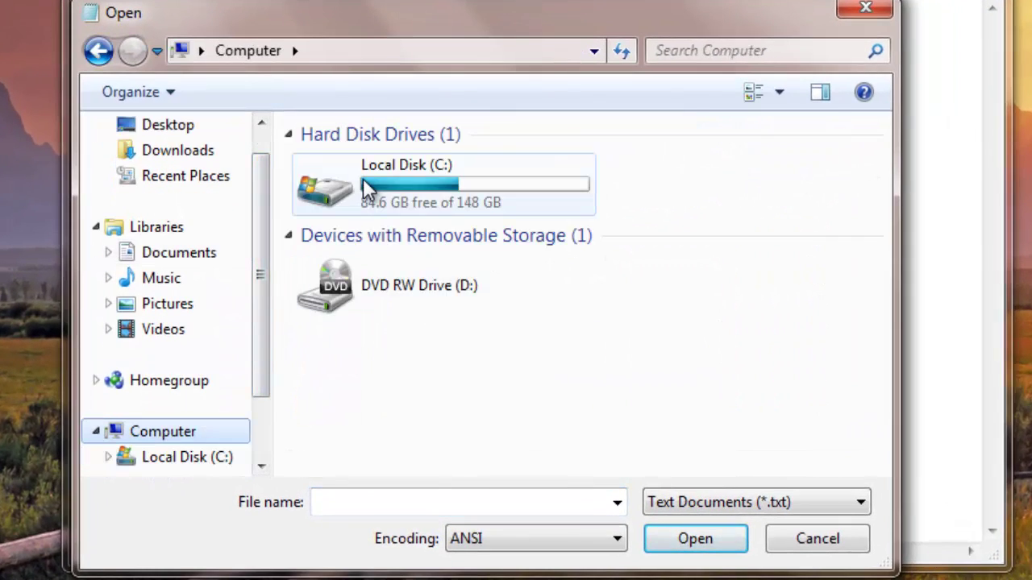
pyautogui.doubleClick(367, 187)
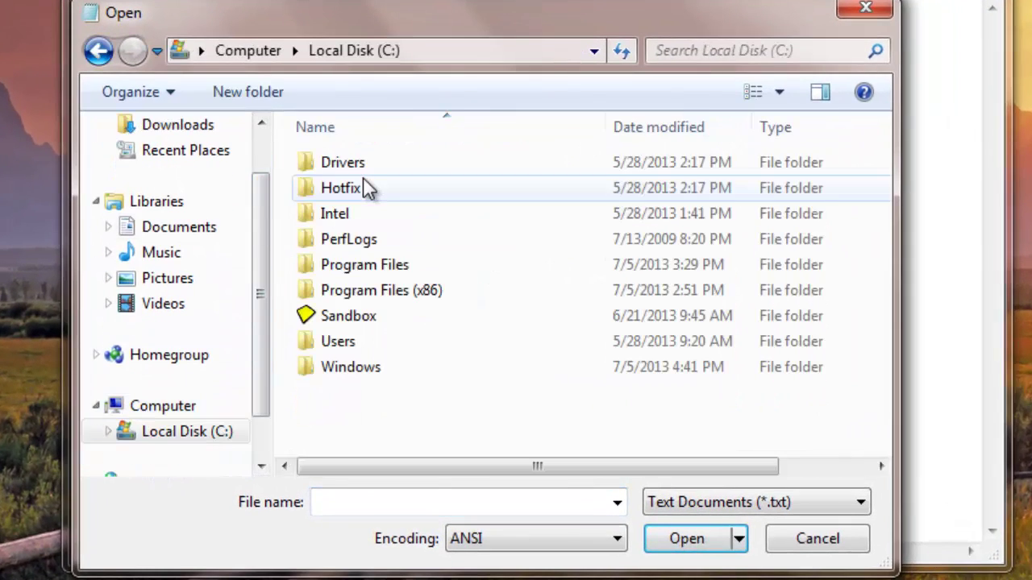
pyautogui.doubleClick(367, 378)
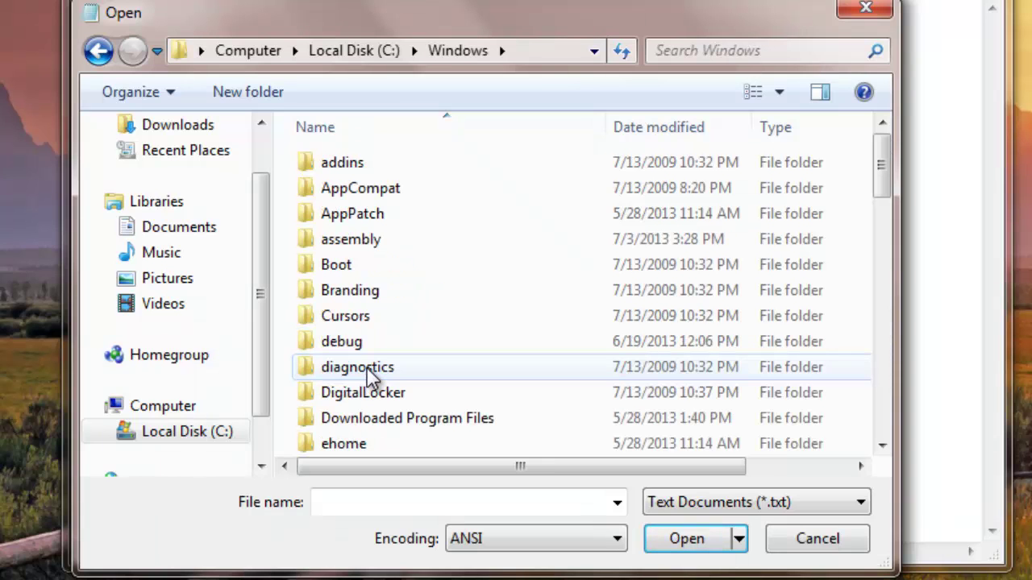
pyautogui.click(368, 379)
pyautogui.scroll(-12, 370, 379)
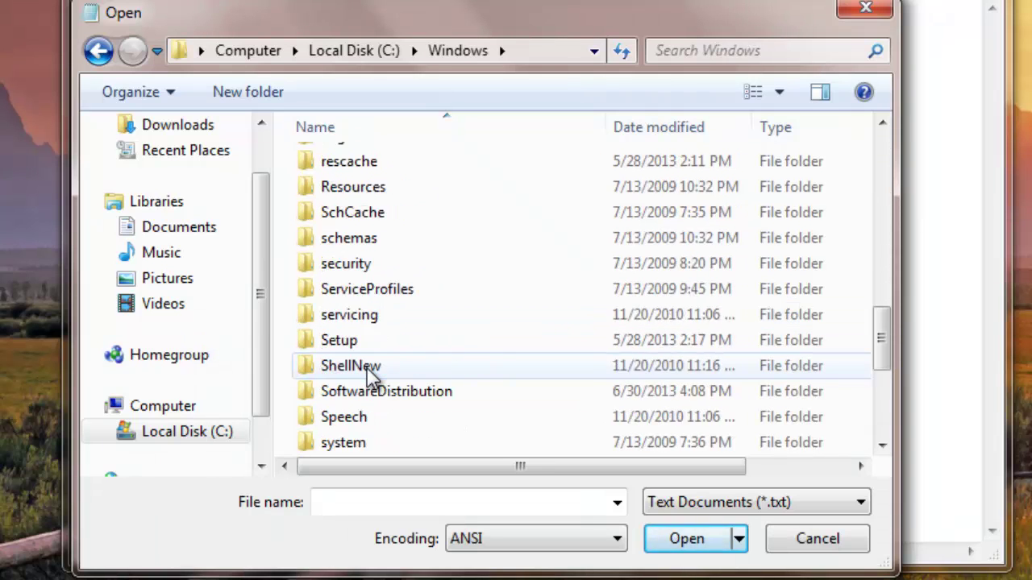
pyautogui.doubleClick(381, 316)
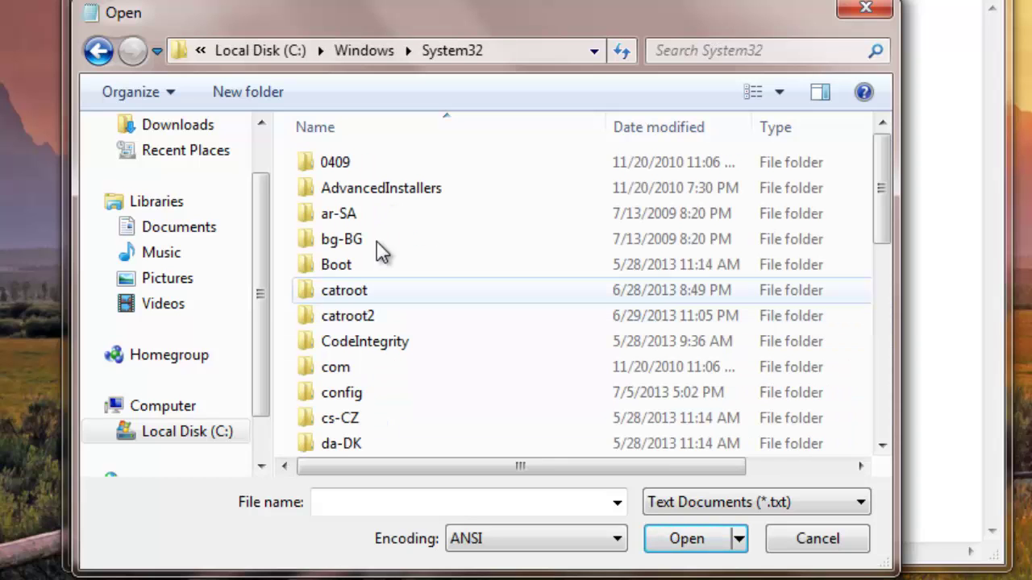
pyautogui.scroll(-3, 374, 281)
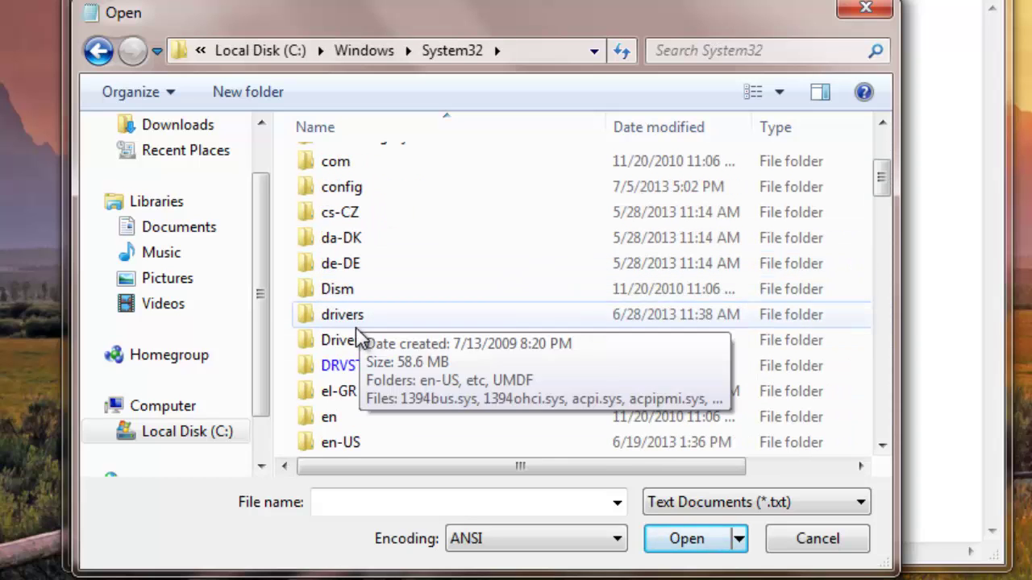
pyautogui.doubleClick(358, 316)
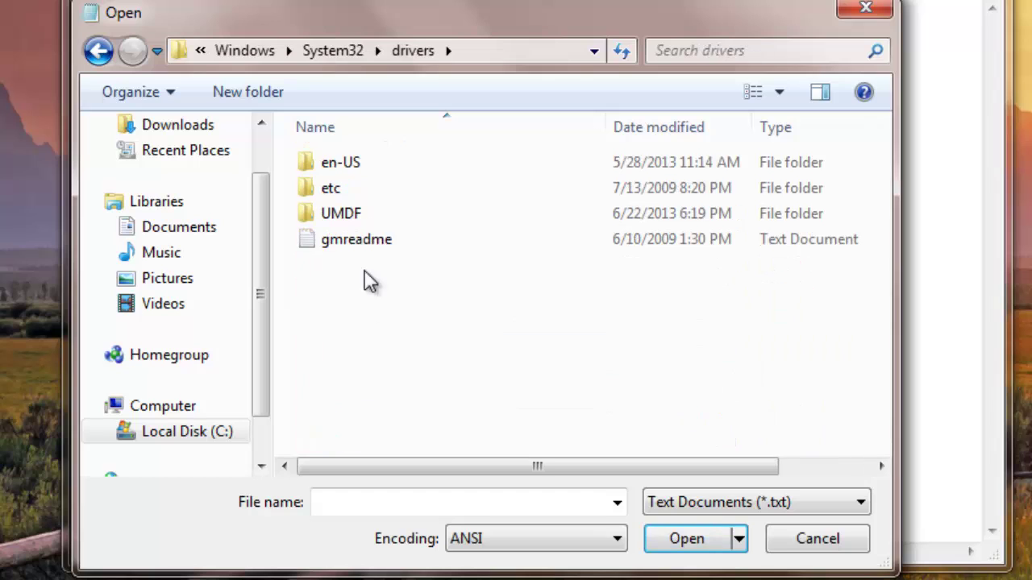
pyautogui.doubleClick(363, 189)
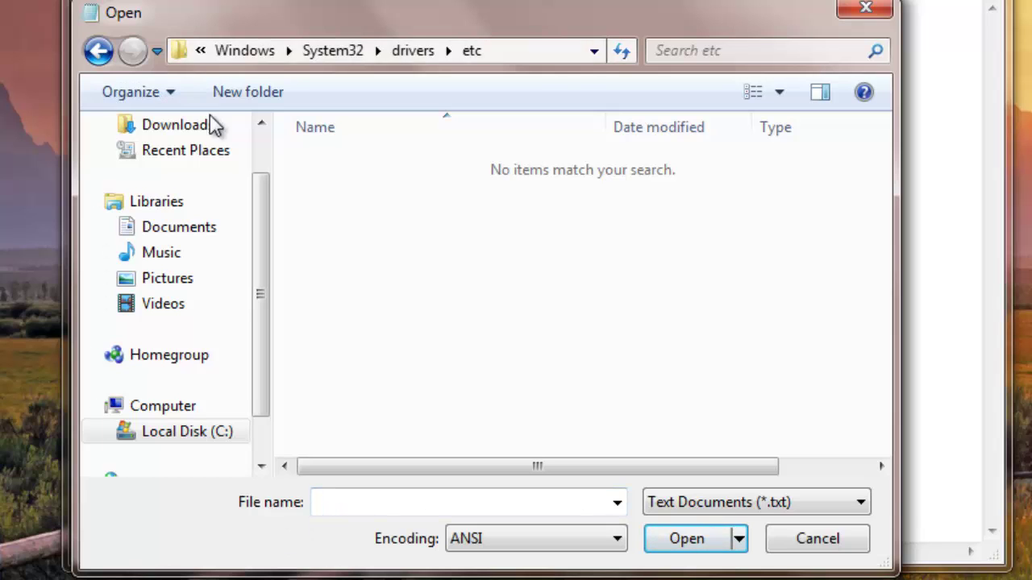
# Show All Files in the etc folder and open the hosts file.
pyautogui.press('super')
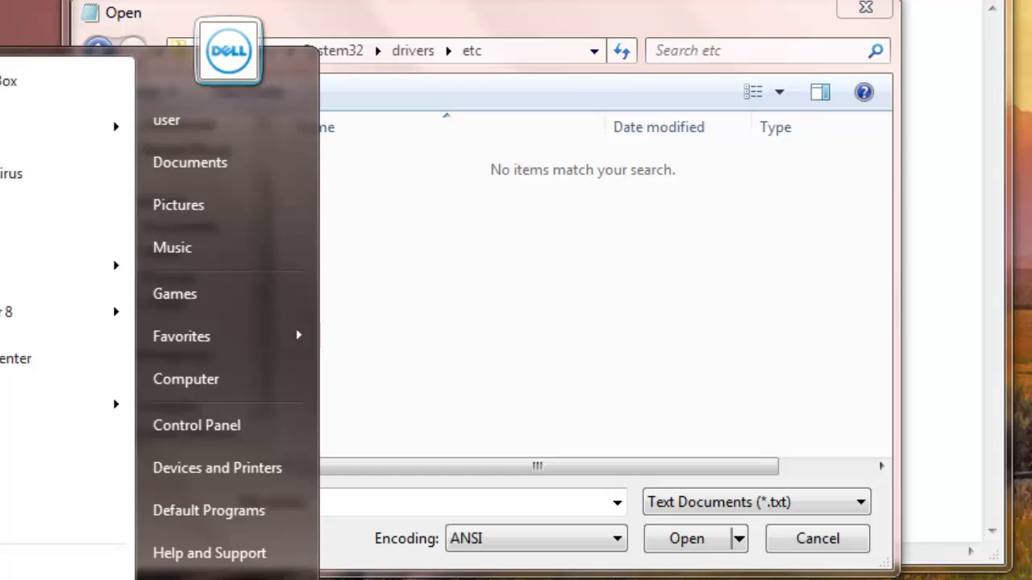
pyautogui.press('super')
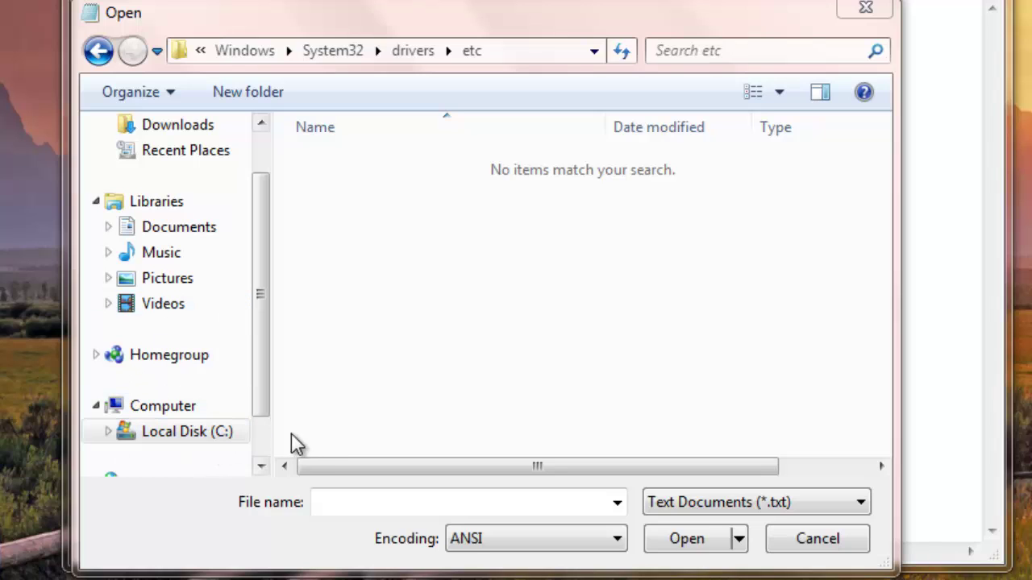
pyautogui.click(786, 508)
pyautogui.click(770, 546)
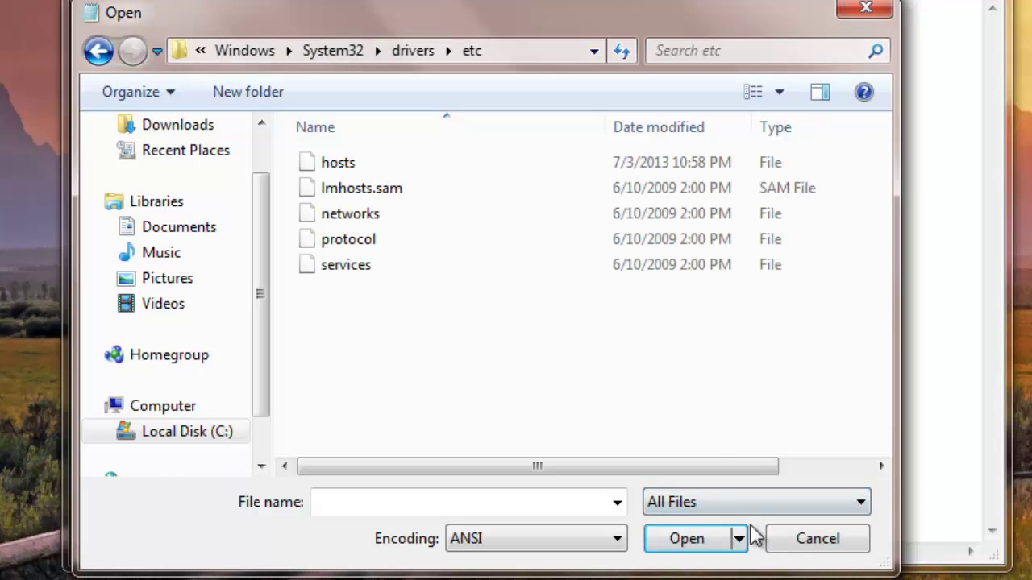
pyautogui.click(360, 162)
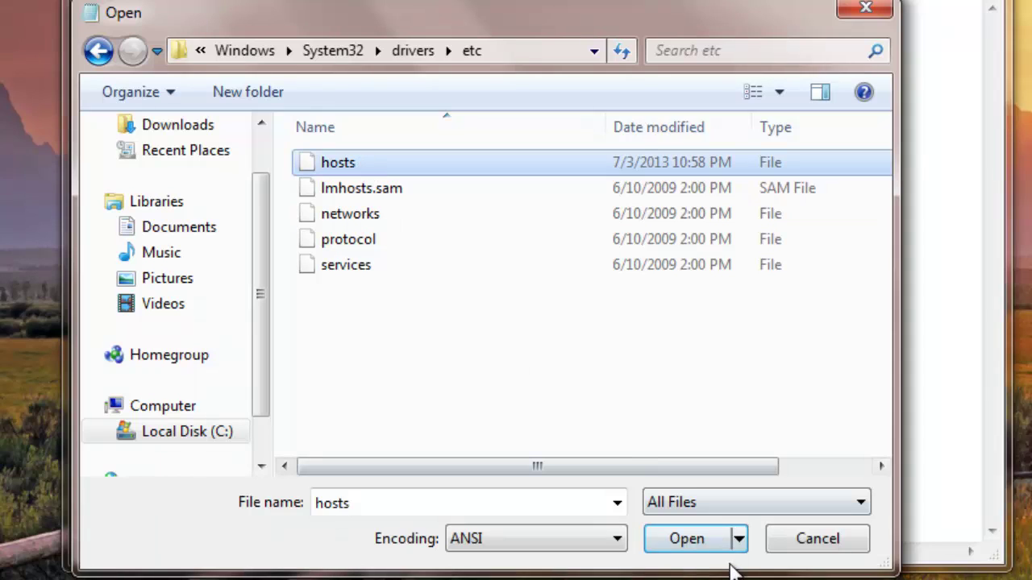
pyautogui.click(686, 539)
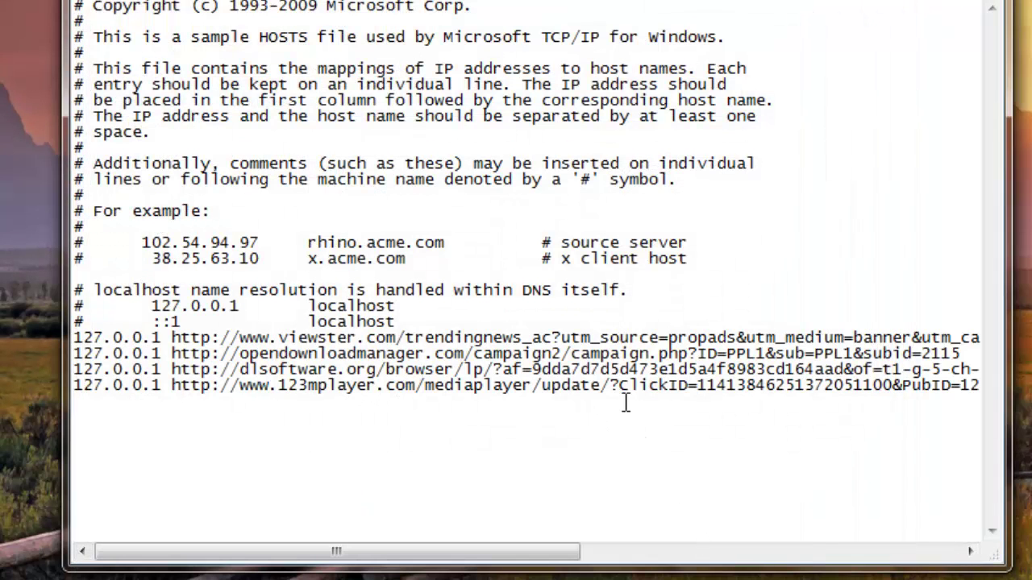
# Insert a new line directly below the commented localhost lines and start it with the address 127.0.0.1.
pyautogui.moveTo(501, 552); pyautogui.dragTo(435, 500)
pyautogui.press('Return')
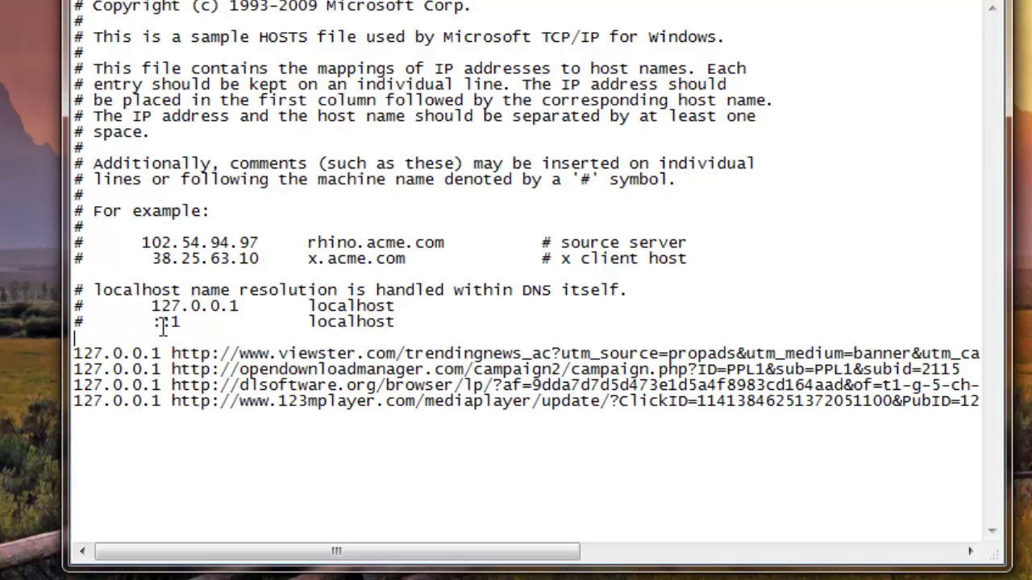
pyautogui.click(403, 335)
pyautogui.write('127.0.0')
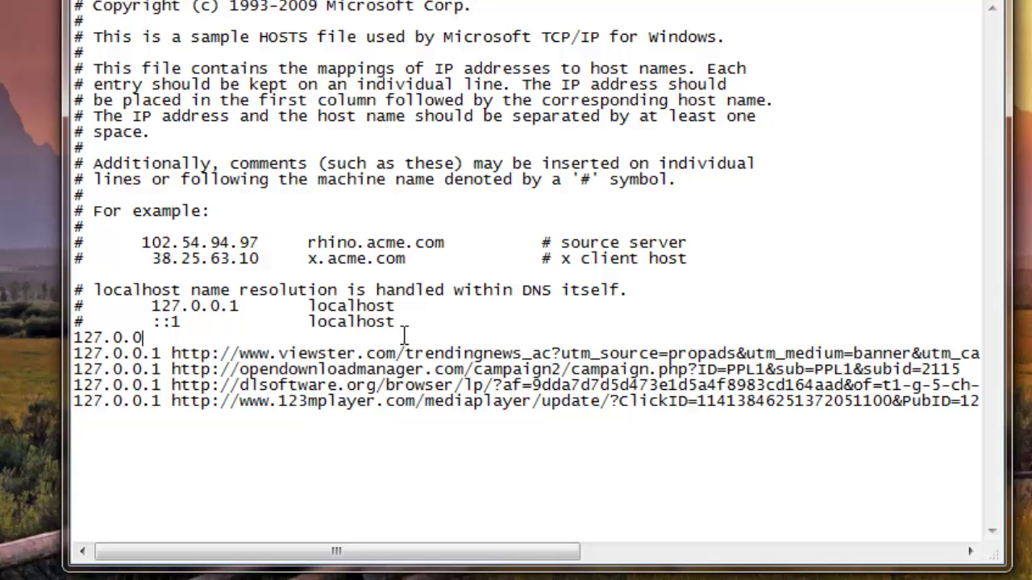
pyautogui.write('.1')
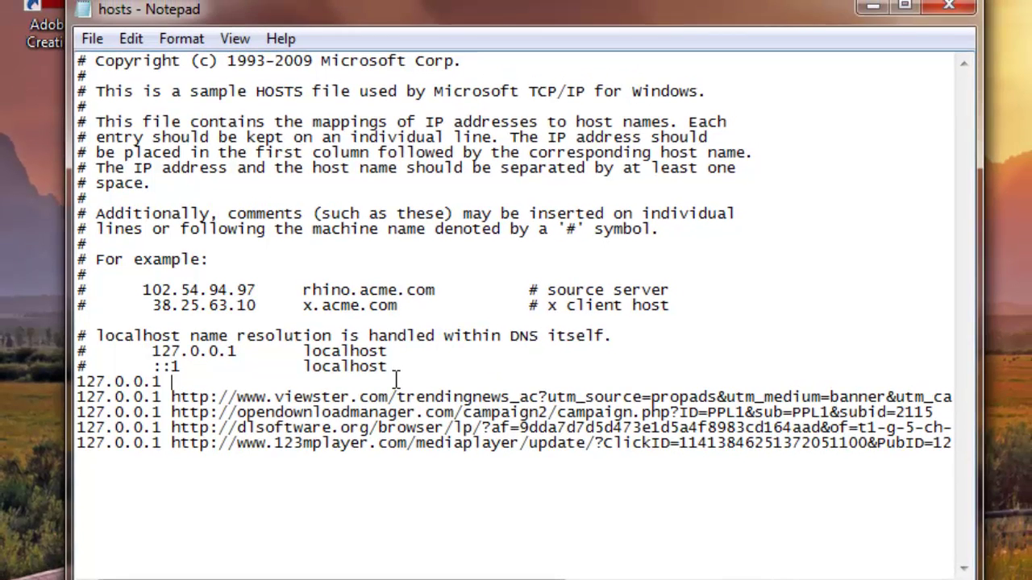
pyautogui.write('www.')
pyautogui.write('cebi')
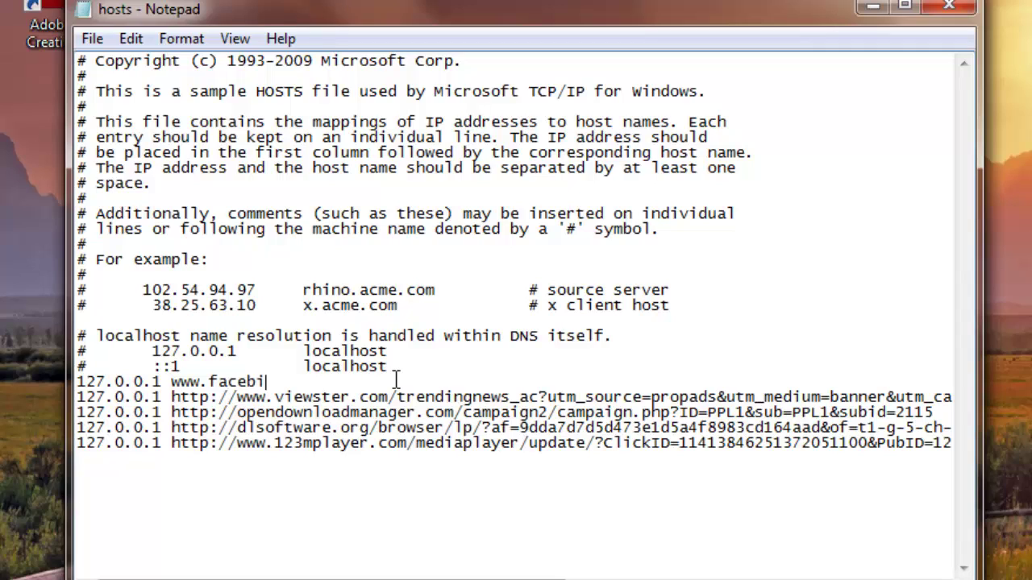
pyautogui.press('BackSpace')
pyautogui.press('BackSpace')
pyautogui.write('book.com')
pyautogui.click(91, 40)
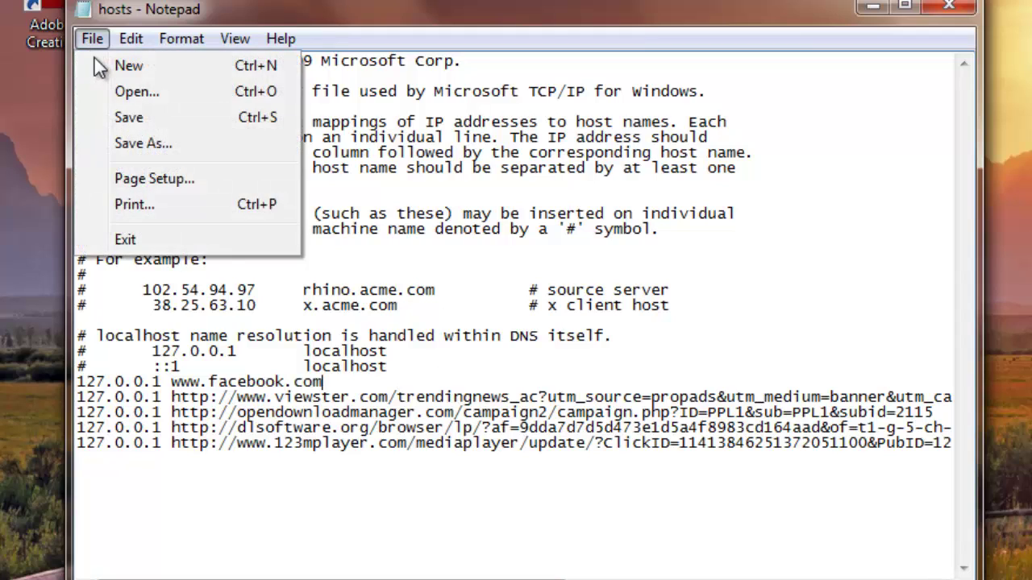
pyautogui.click(128, 118)
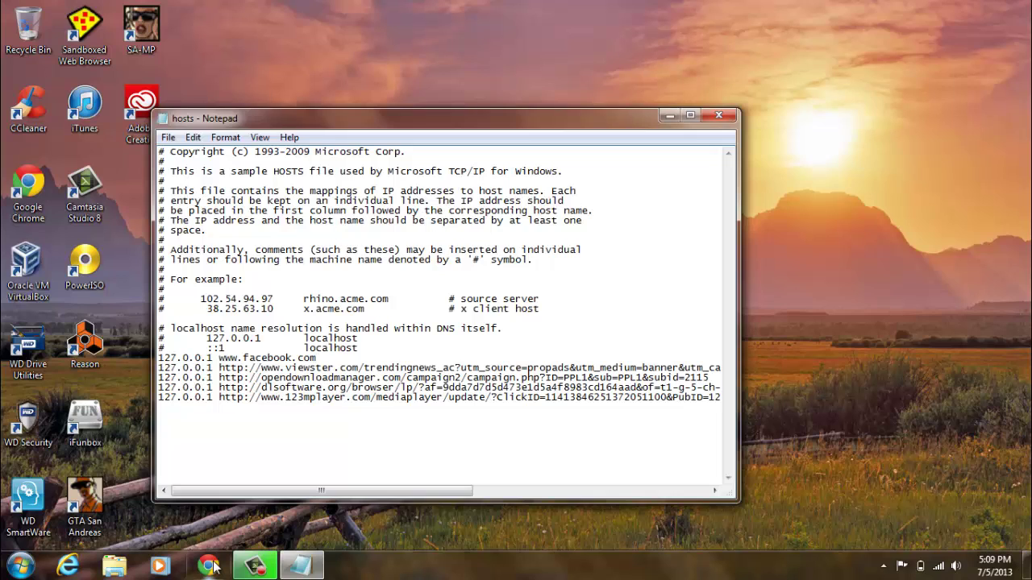
# Switch to Google Chrome and load facebook.com to test the block.
pyautogui.click(211, 566)
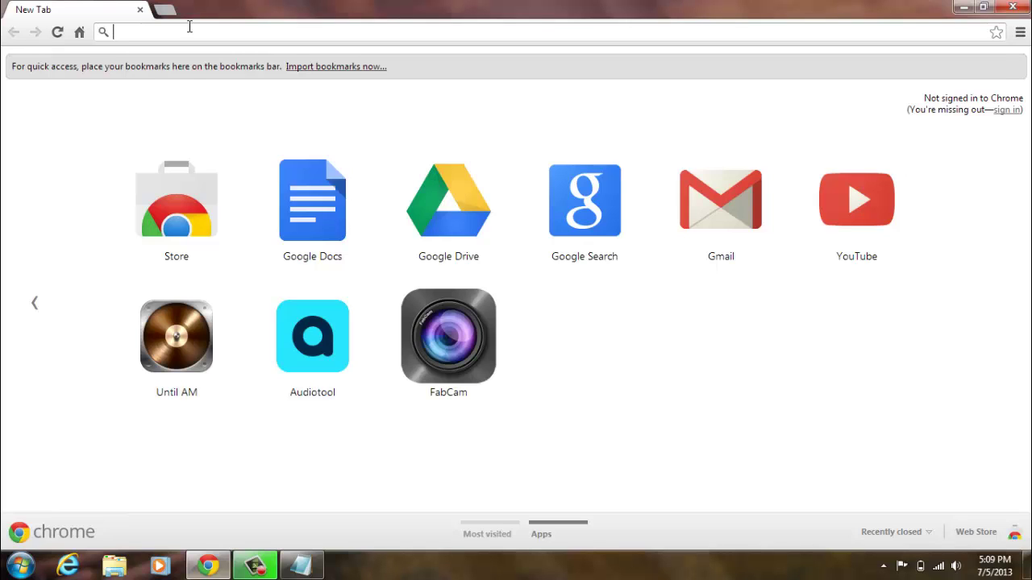
pyautogui.write('f')
pyautogui.press('Return')
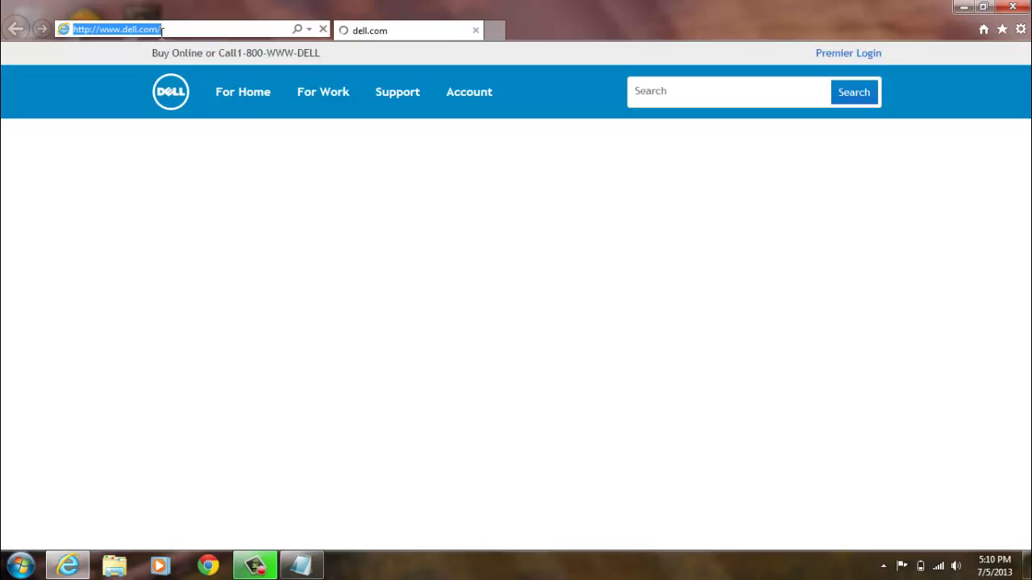
# Search for facebook.com in Internet Explorer, open the Facebook login result to test the block, and minimize the browser.
pyautogui.write('f')
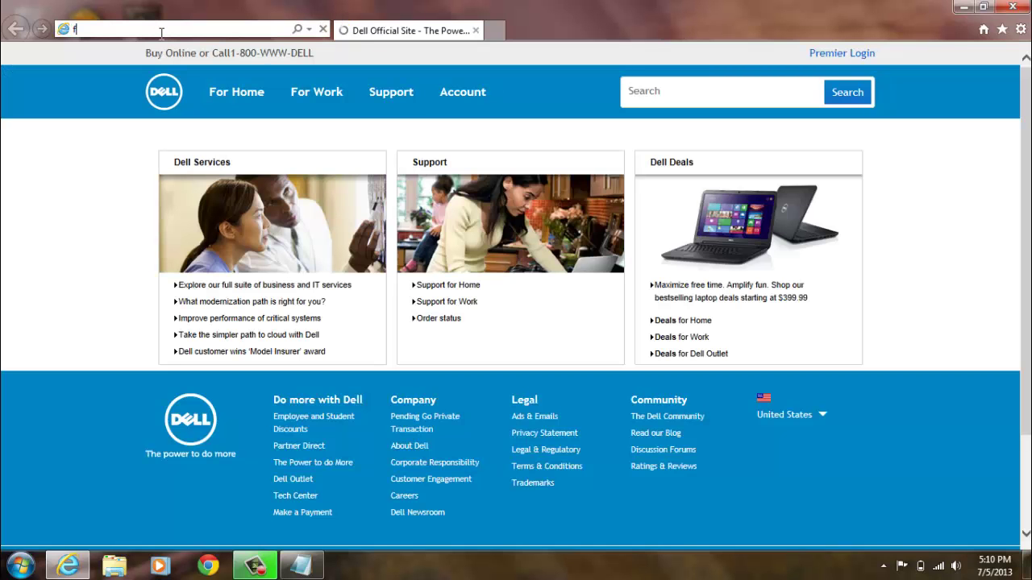
pyautogui.write('acebook.com')
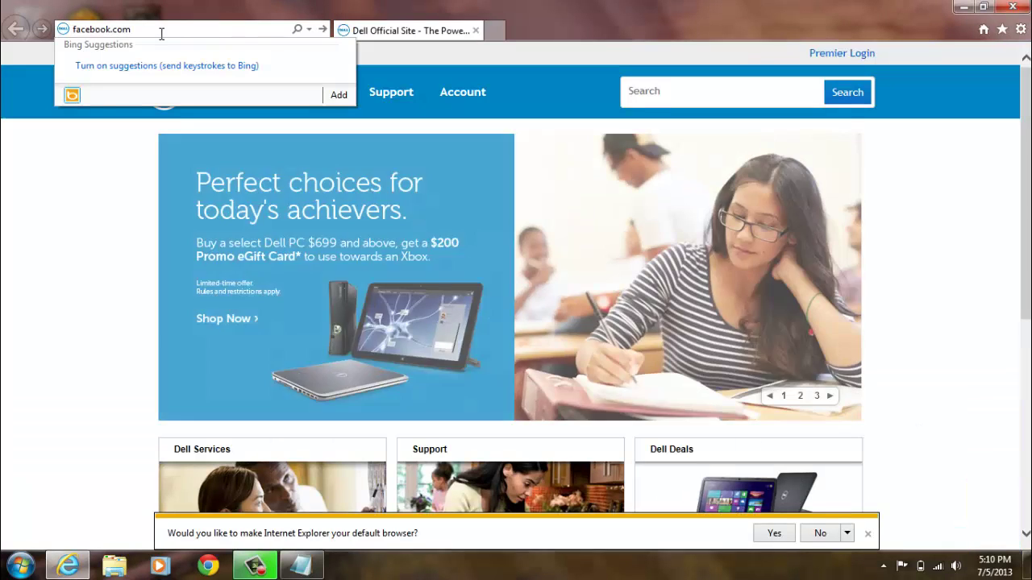
pyautogui.press('Return')
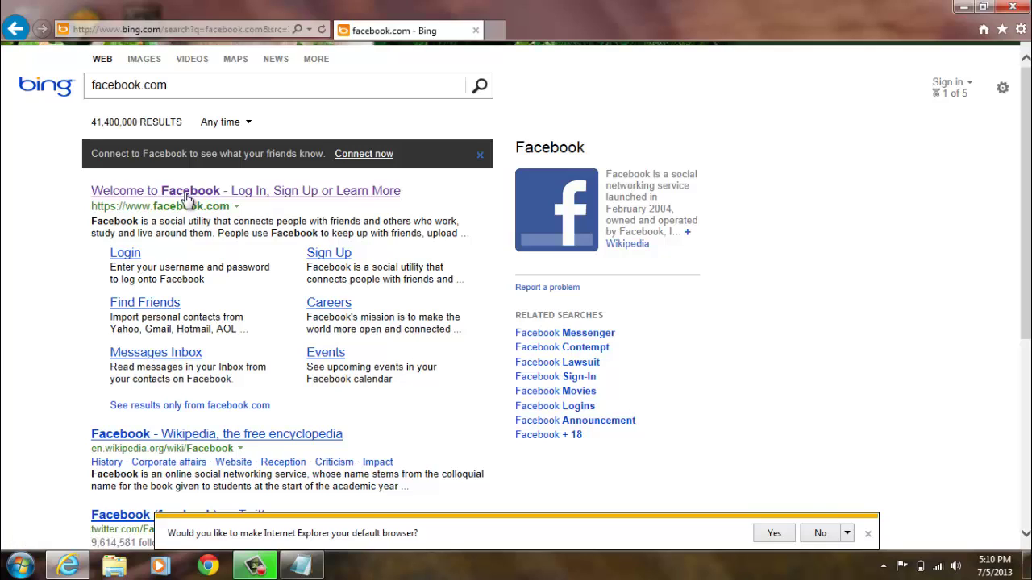
pyautogui.click(187, 199)
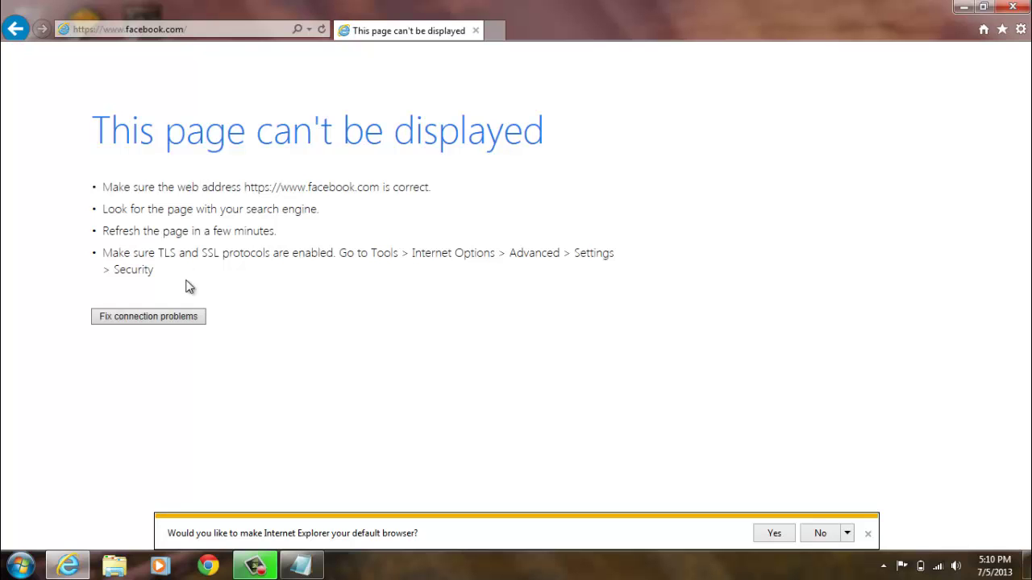
pyautogui.click(963, 6)
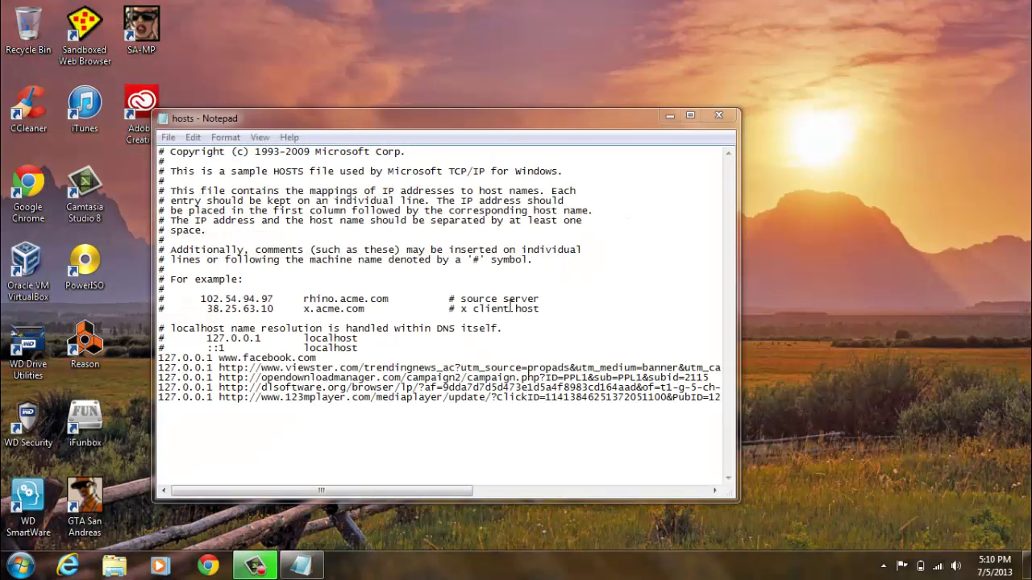
# Bring up Google Chrome briefly, put its window away, and close the hosts file in Notepad.
pyautogui.click(205, 567)
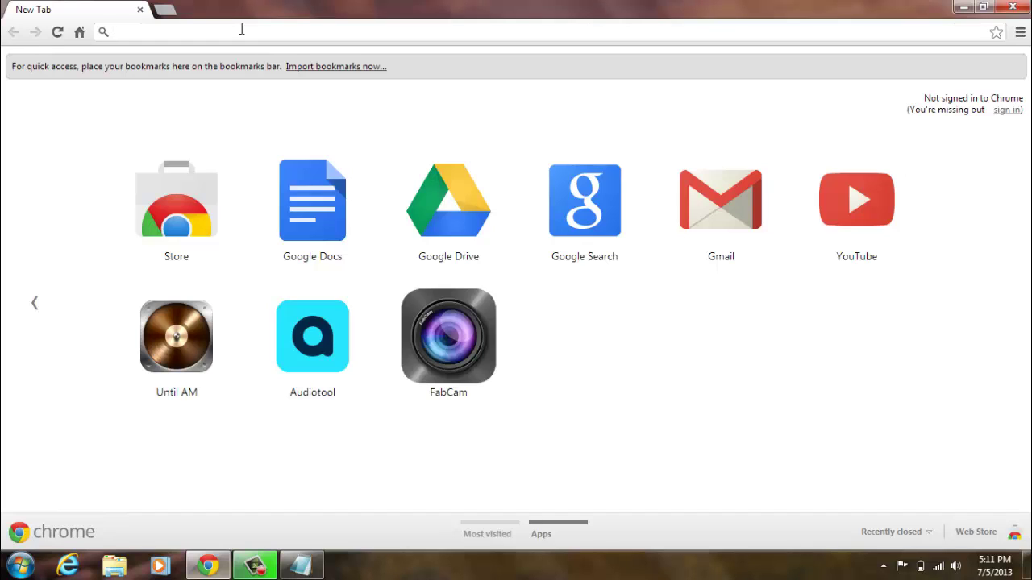
pyautogui.click(964, 7)
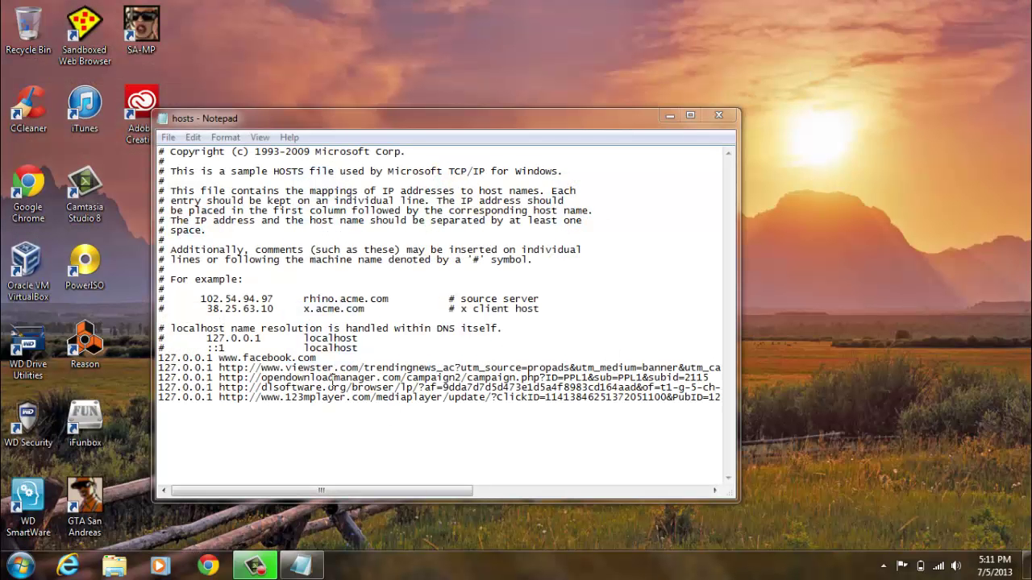
pyautogui.click(720, 117)
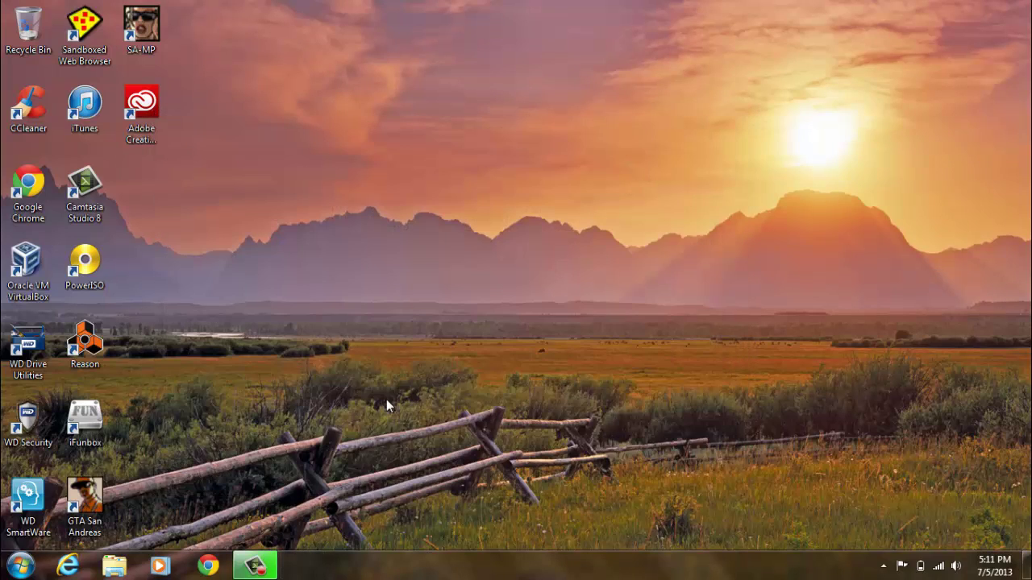